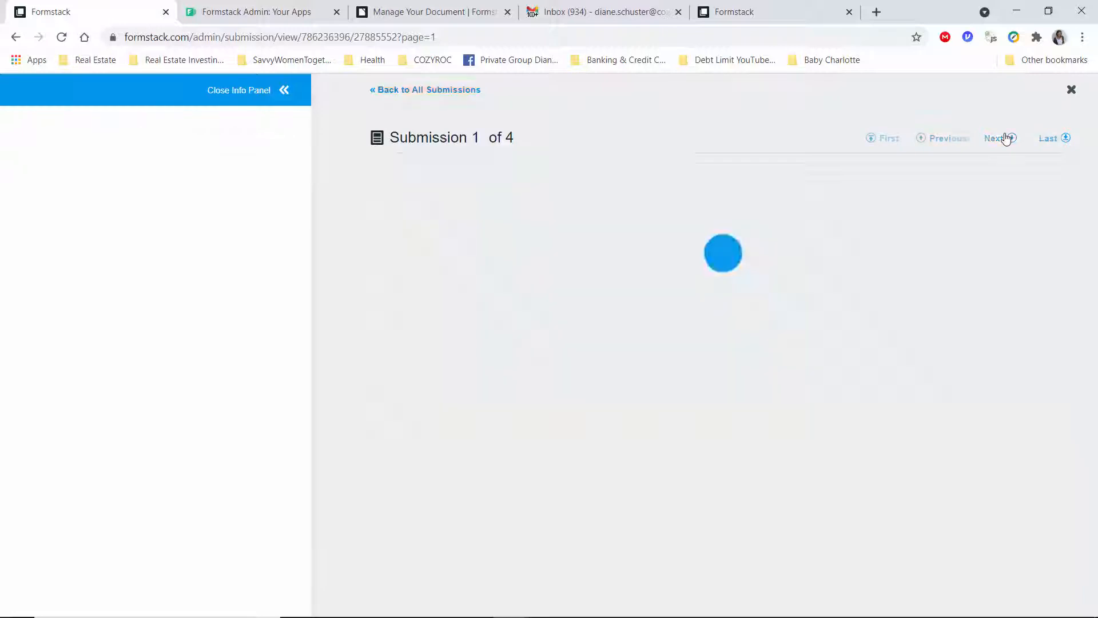
Page through the form submissions to the last record and return to the list of all submissions.
left_click(1003, 142)
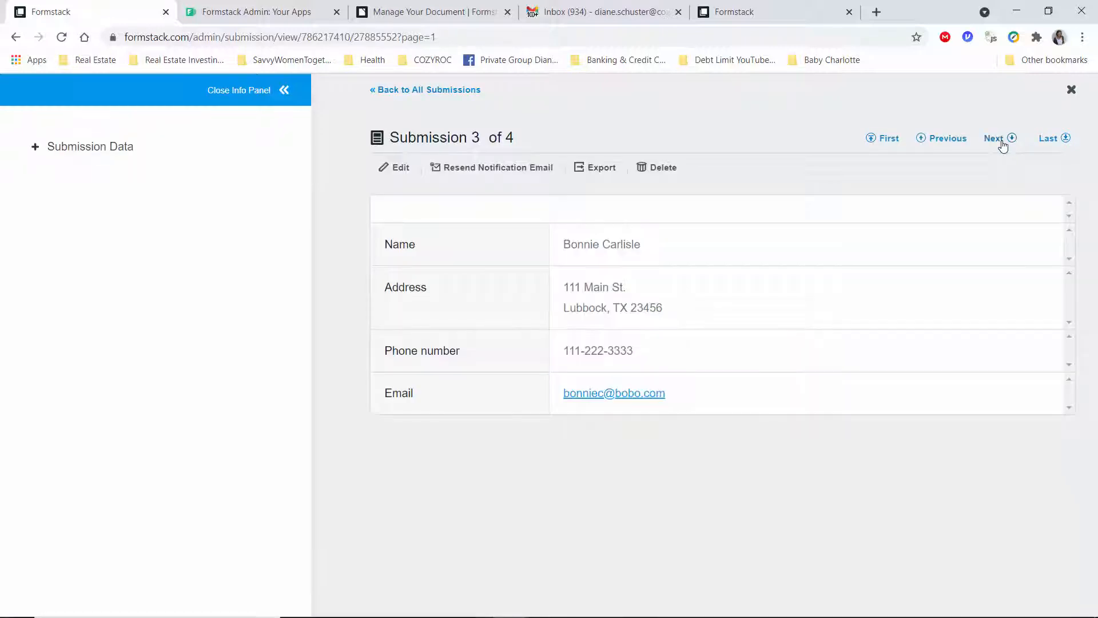
left_click(1003, 143)
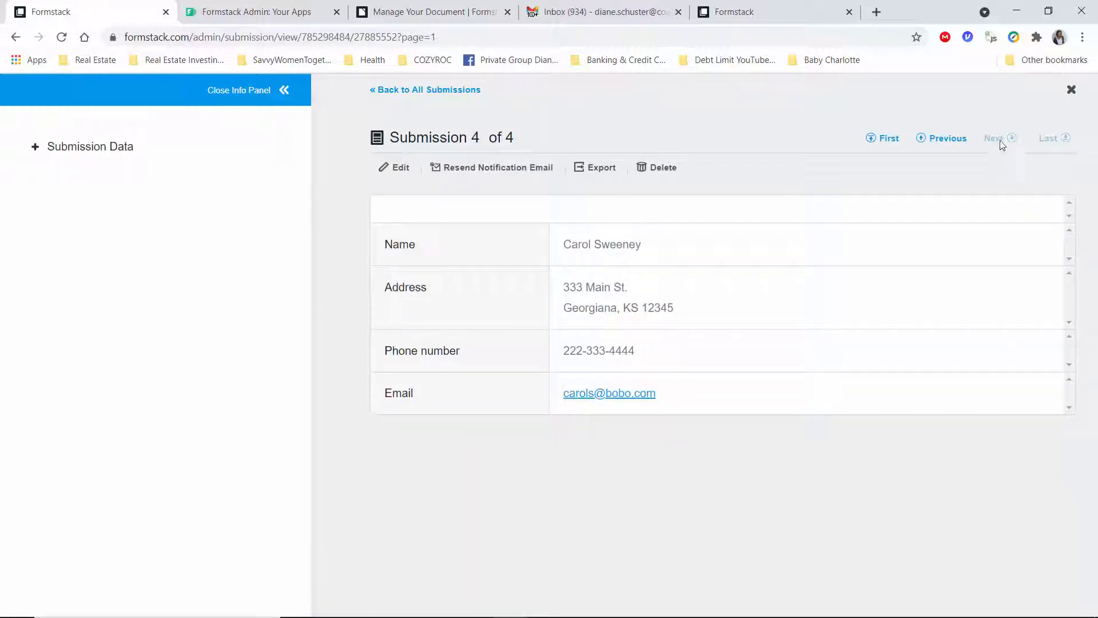
left_click(433, 89)
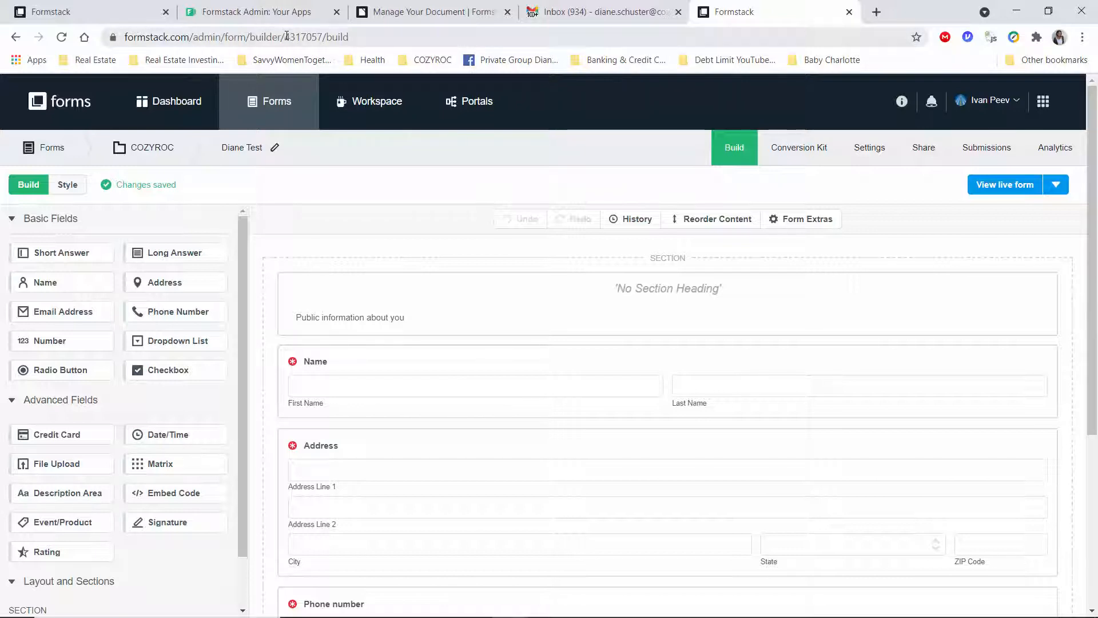
Highlight the form ID in the Diane Test form's URL and the document ID in the Welcome message document's URL.
left_click_drag(285, 35, 323, 35)
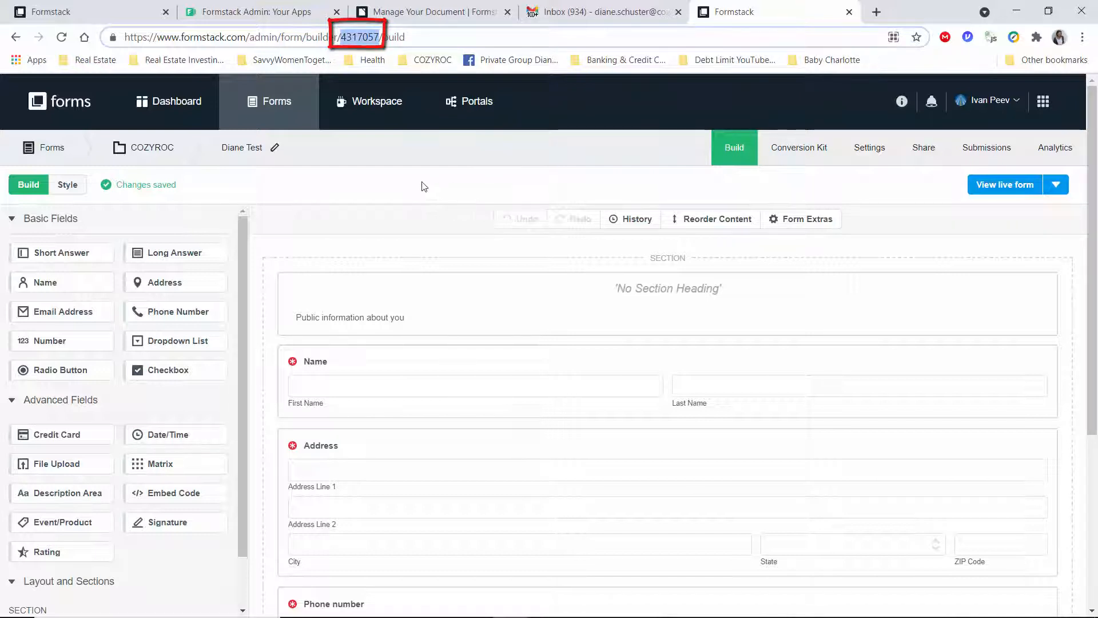
left_click(421, 20)
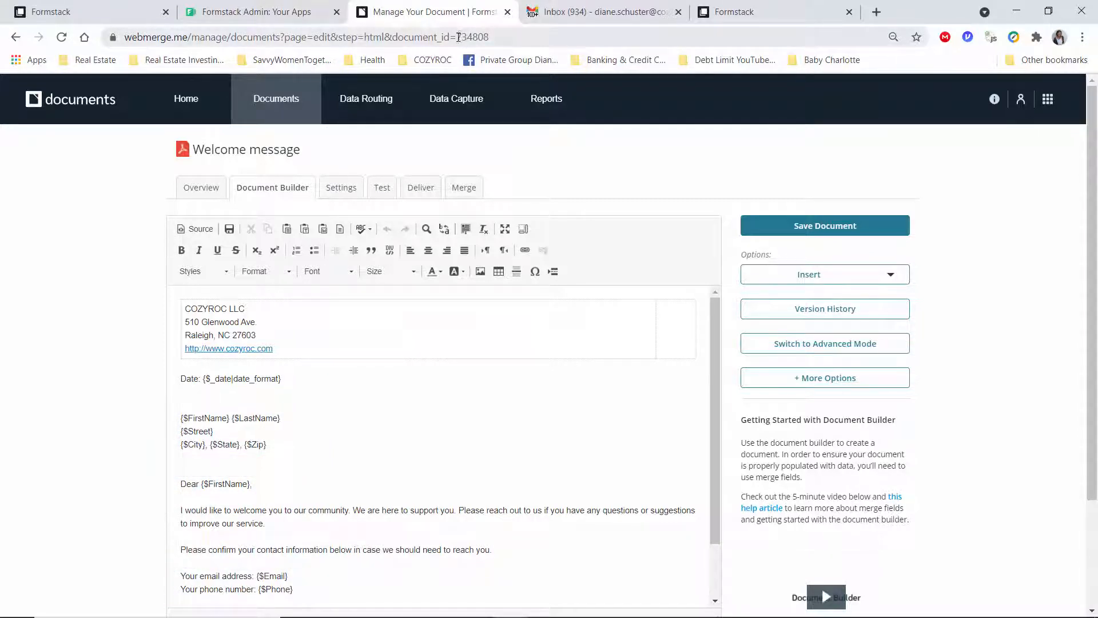
left_click_drag(458, 37, 497, 37)
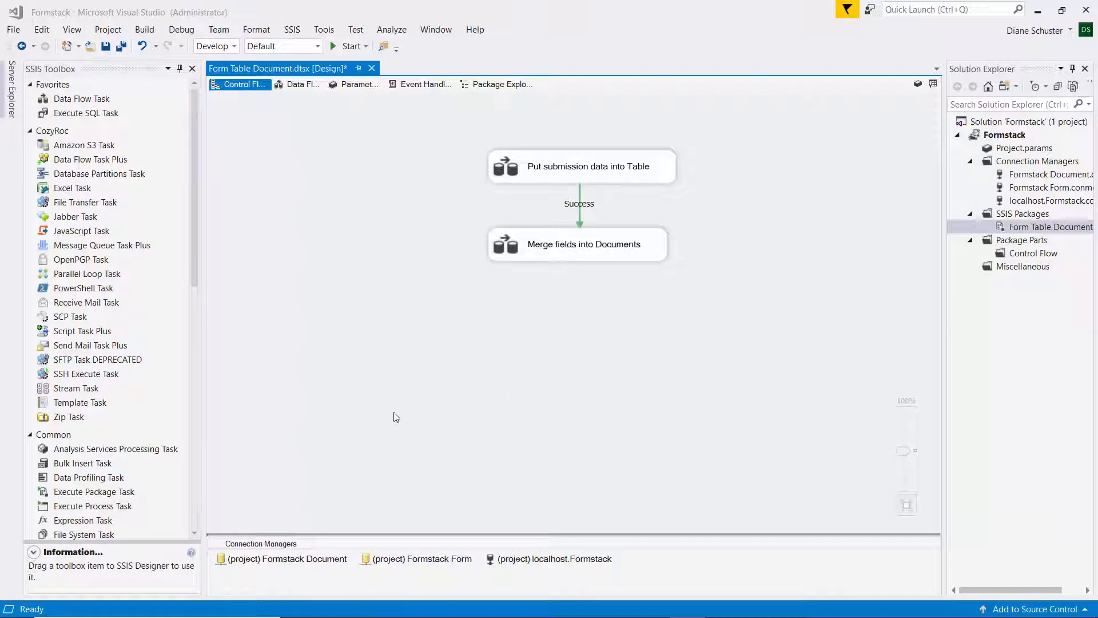
In Visual Studio, review the server and token file settings of the Formstack Form connection and close its dialog.
double_click(426, 558)
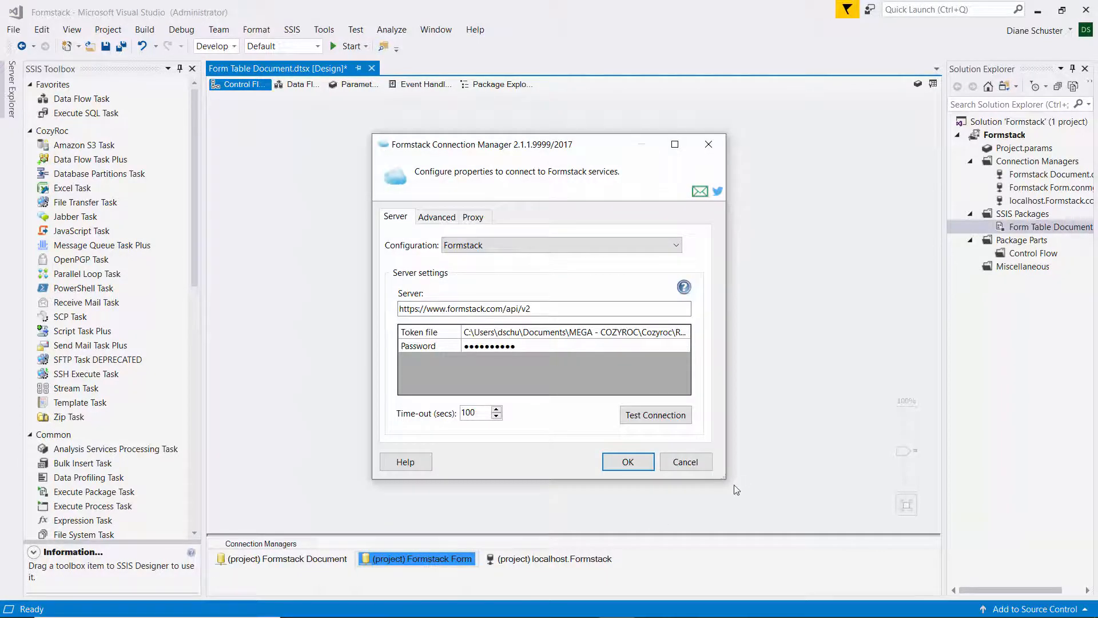
left_click_drag(724, 477, 816, 502)
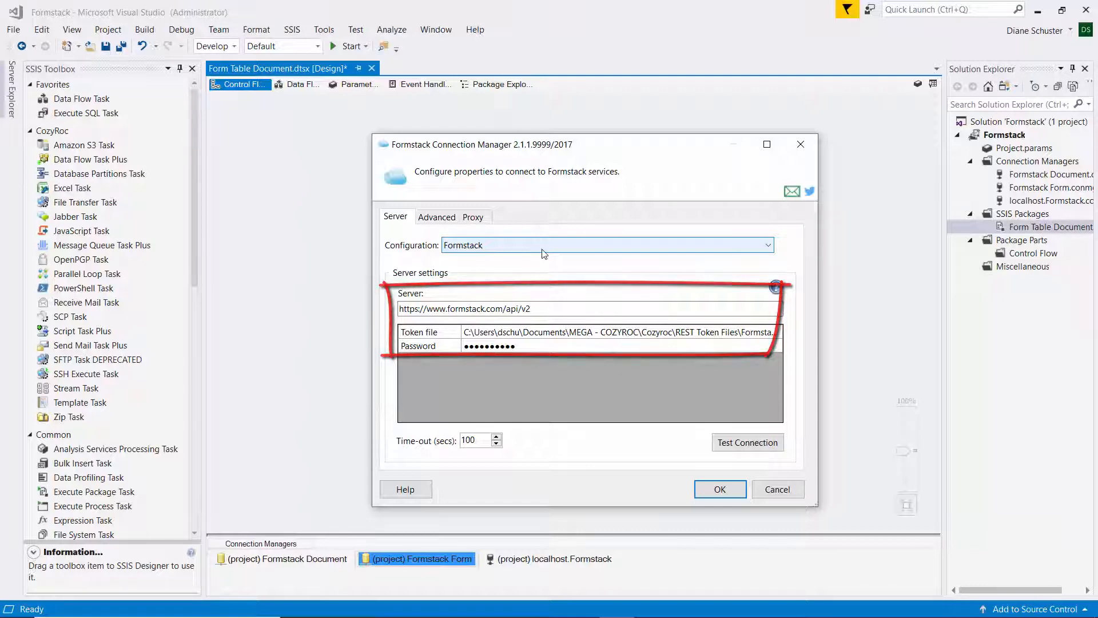
left_click(726, 493)
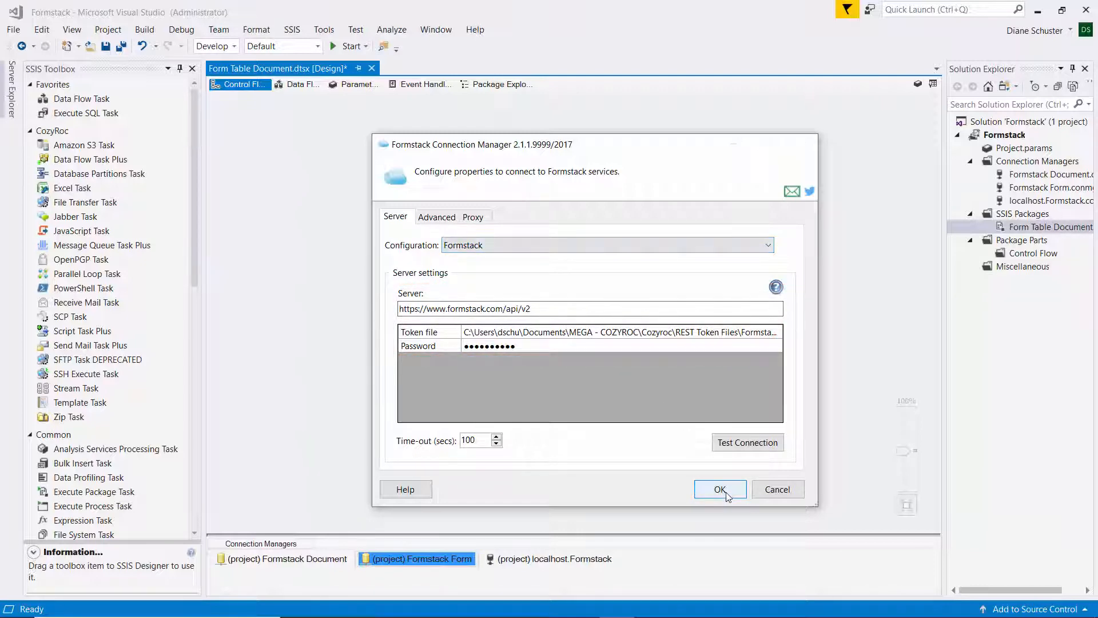
Review the server, key and secret settings of the Formstack Document connection and close its dialog.
double_click(285, 558)
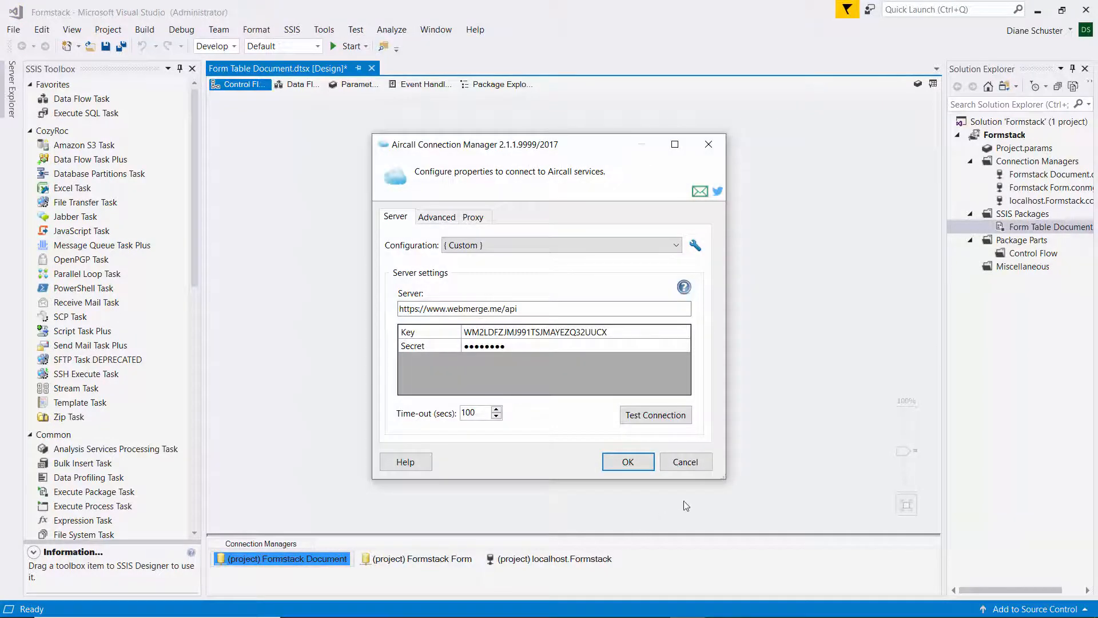
left_click_drag(725, 478, 839, 492)
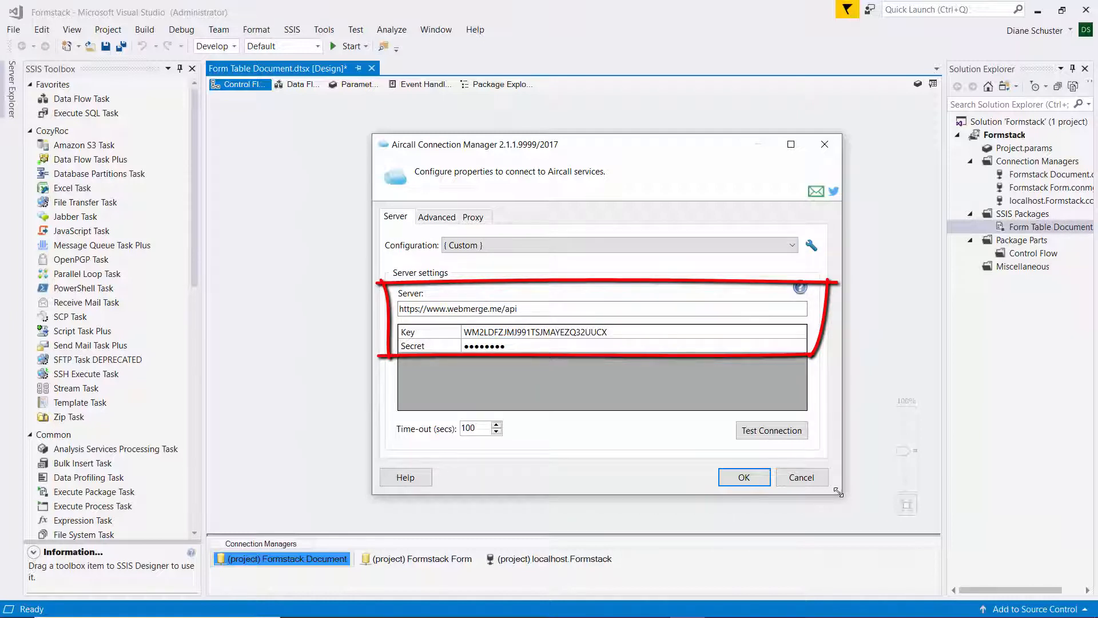
left_click(744, 477)
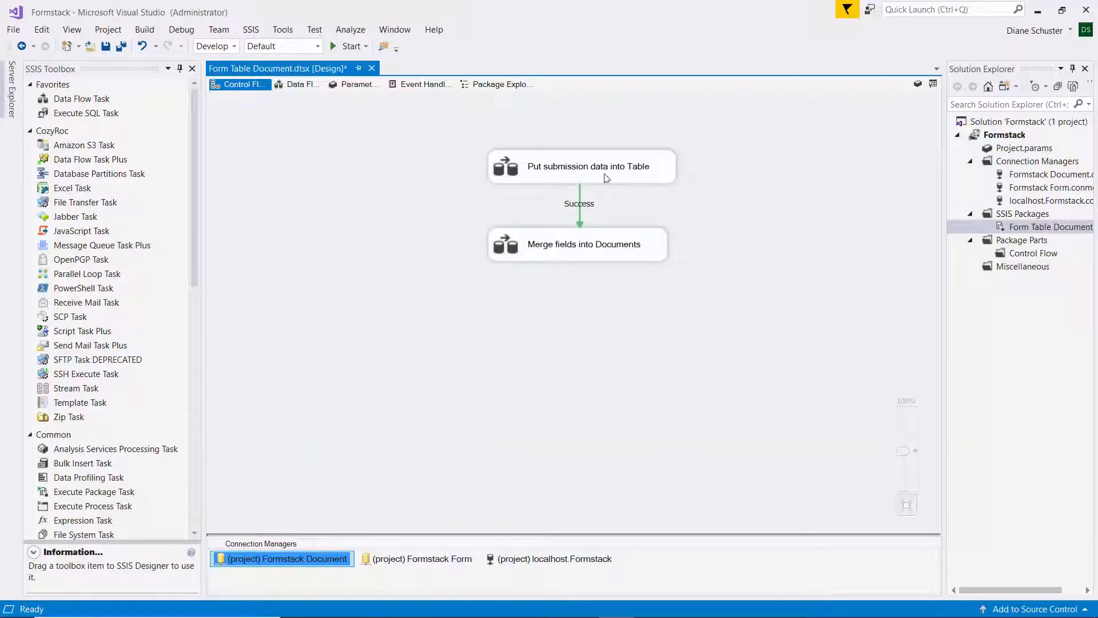
Examine the resource and the id and data parameters of the form submissions source in the "Put submission data into Table" data flow.
double_click(568, 168)
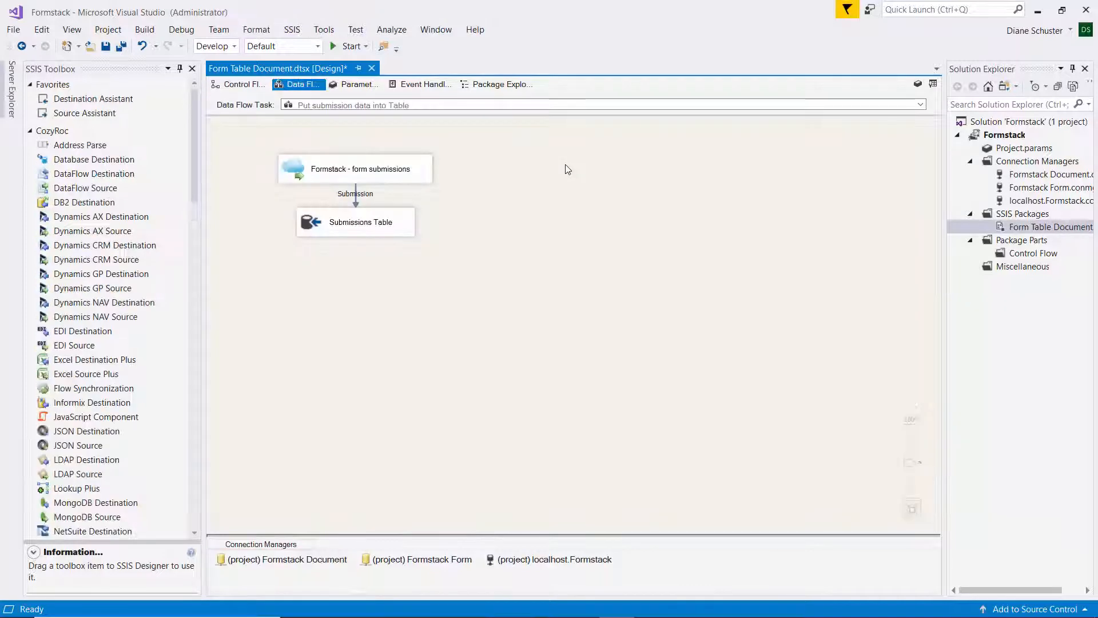
double_click(394, 171)
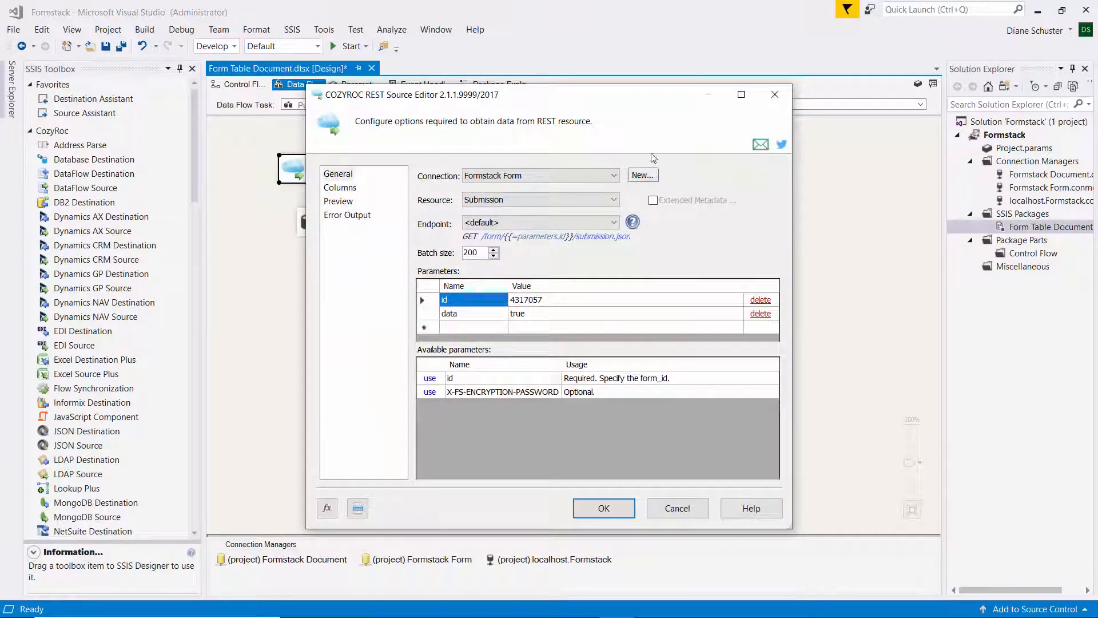
left_click_drag(642, 100, 506, 57)
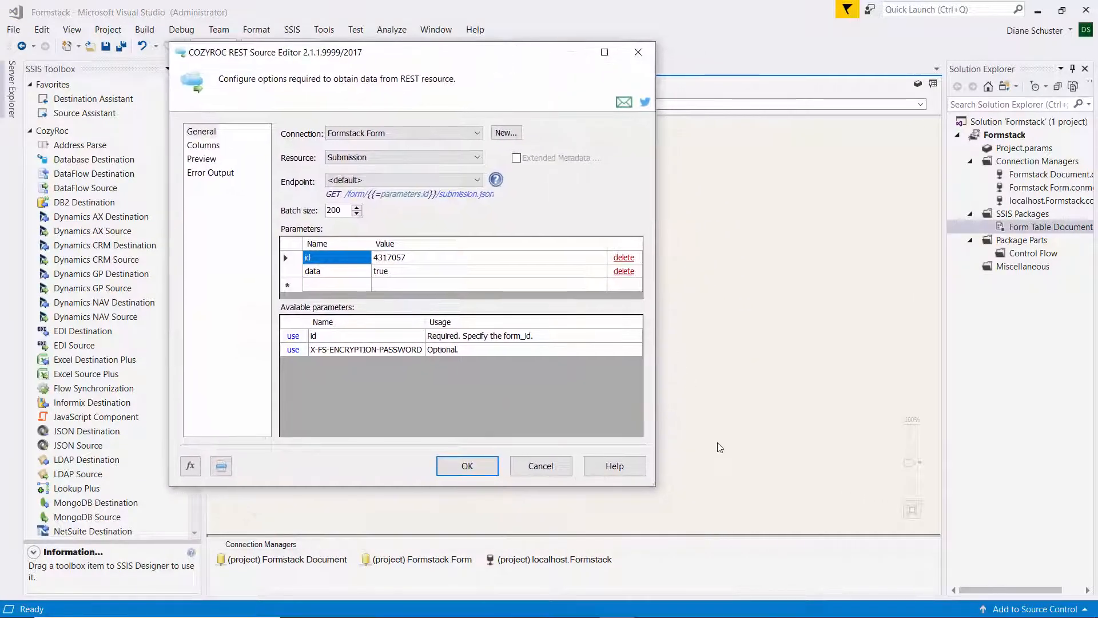
left_click_drag(651, 487, 789, 513)
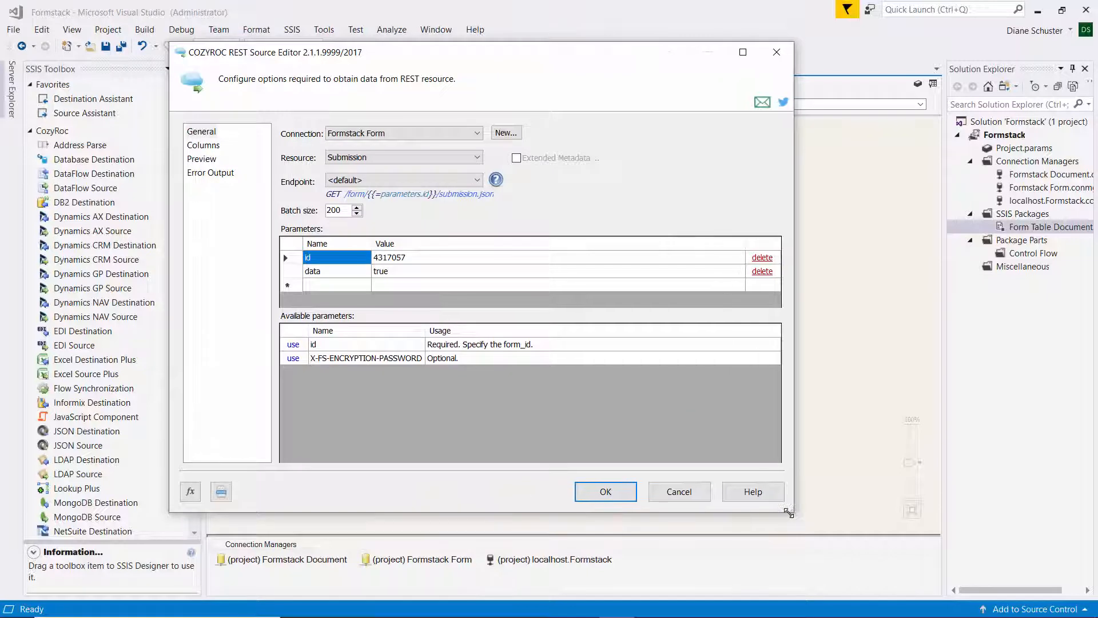
left_click(408, 258)
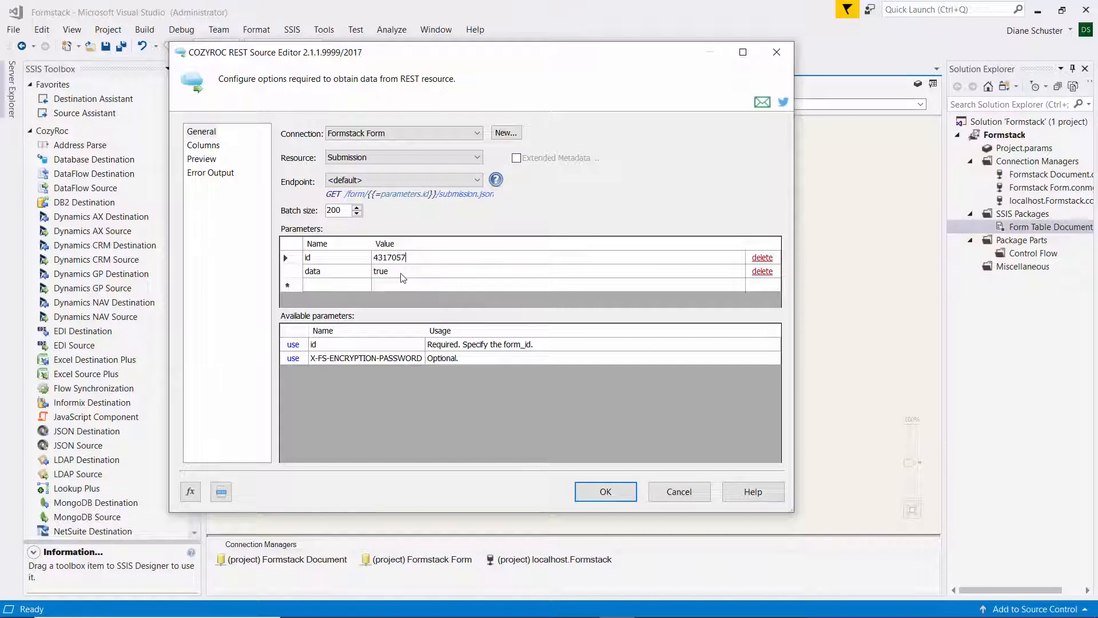
left_click(403, 278)
Check how the external columns map to output columns in the form submissions source and close the editor.
left_click(211, 146)
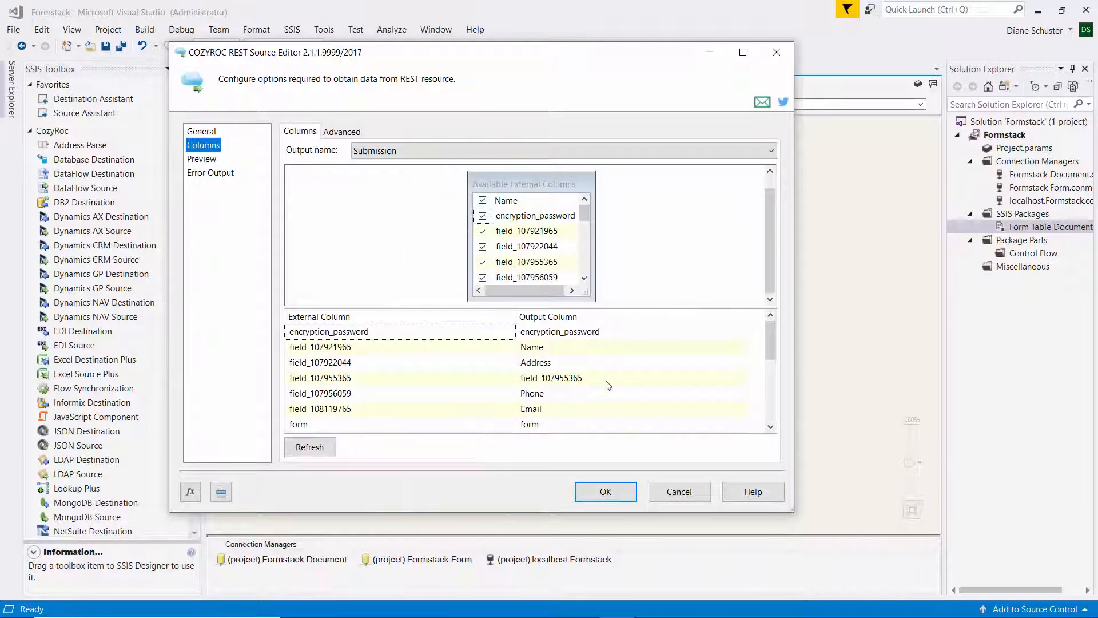
mouse_move(589, 351)
left_click(598, 491)
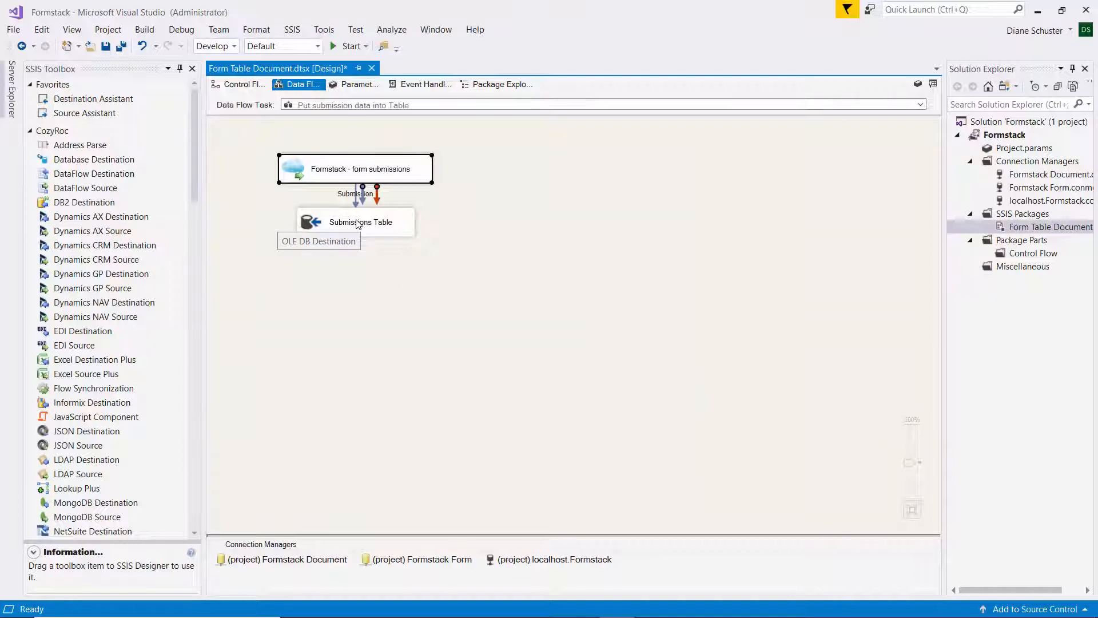
Open the "Merge fields into Documents" data flow and its "Merge fields into document" JavaScript component.
left_click(243, 85)
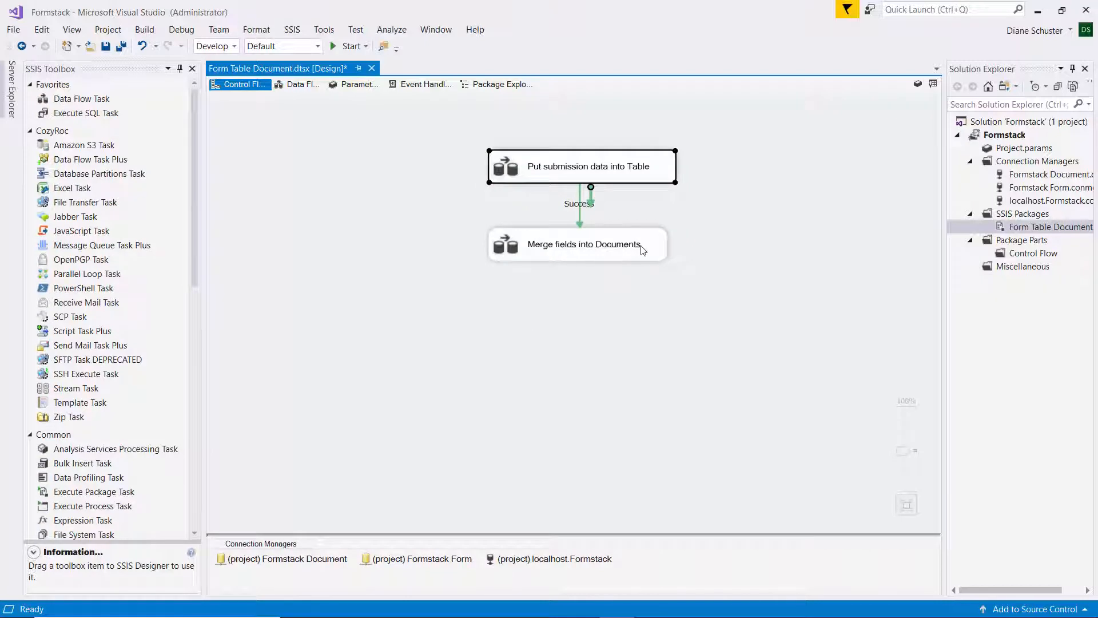
left_click(643, 250)
double_click(624, 245)
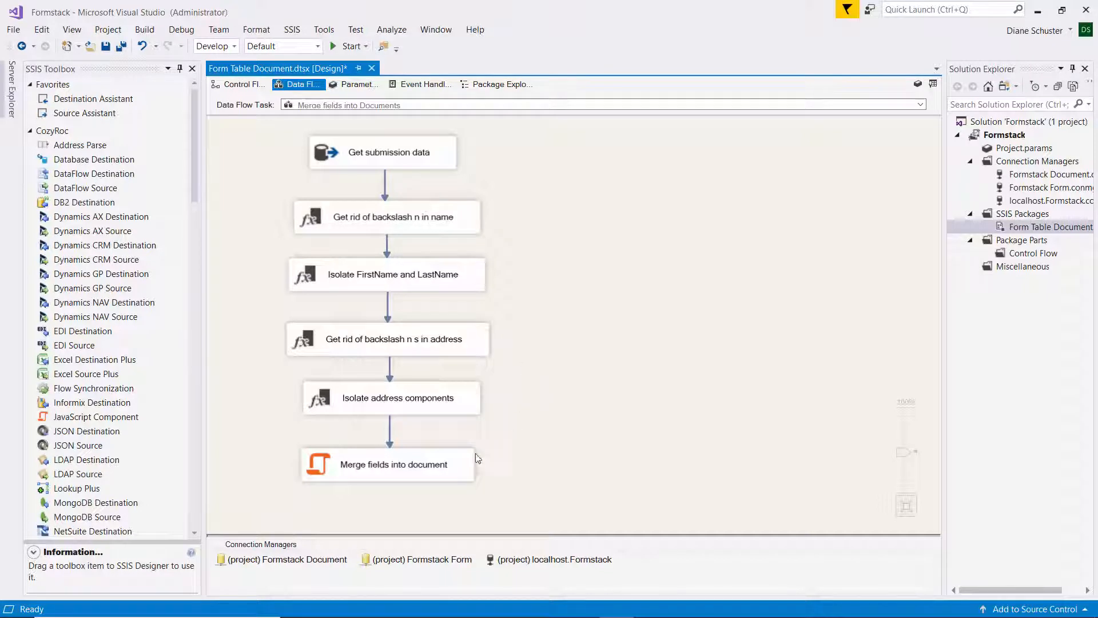
left_click(410, 459)
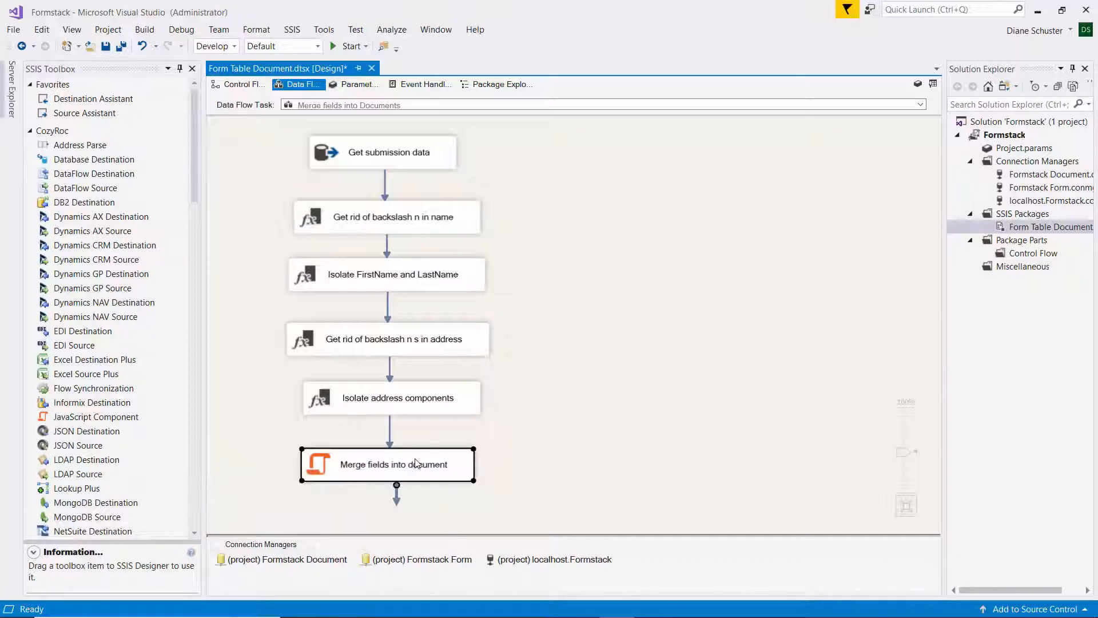
double_click(416, 463)
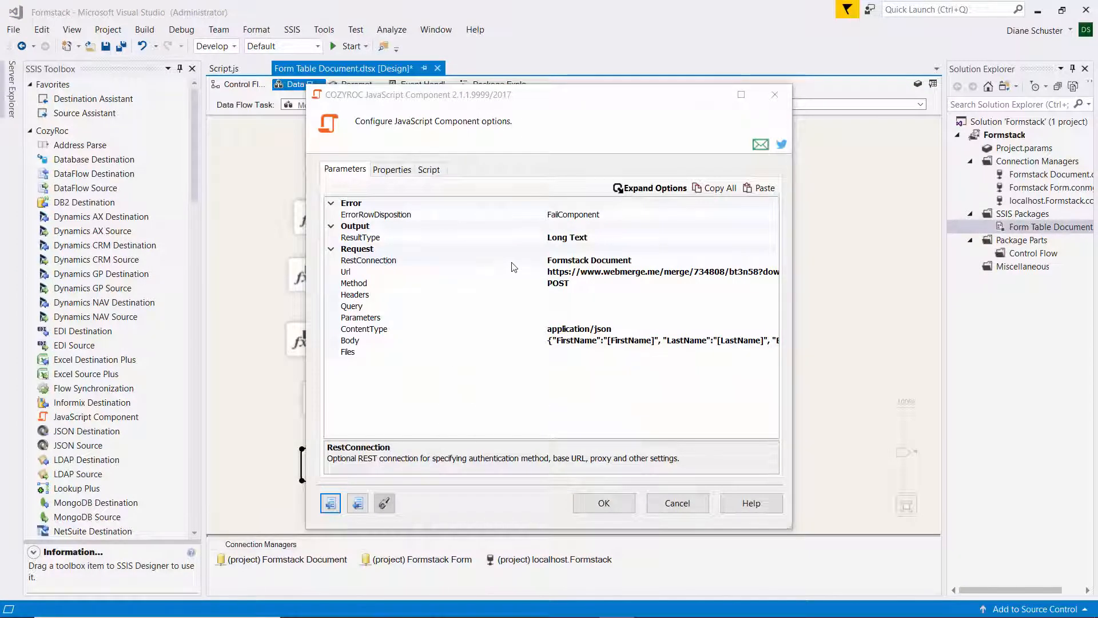
Inspect the component's RestConnection setting and highlight the document ID in its request Url.
left_click(652, 261)
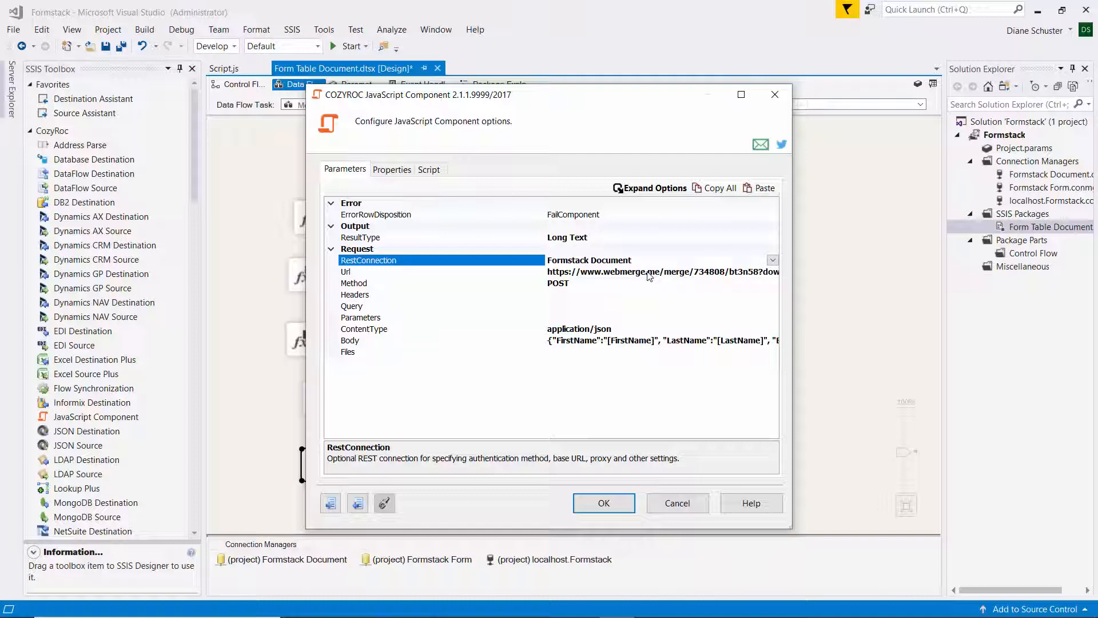
left_click(695, 273)
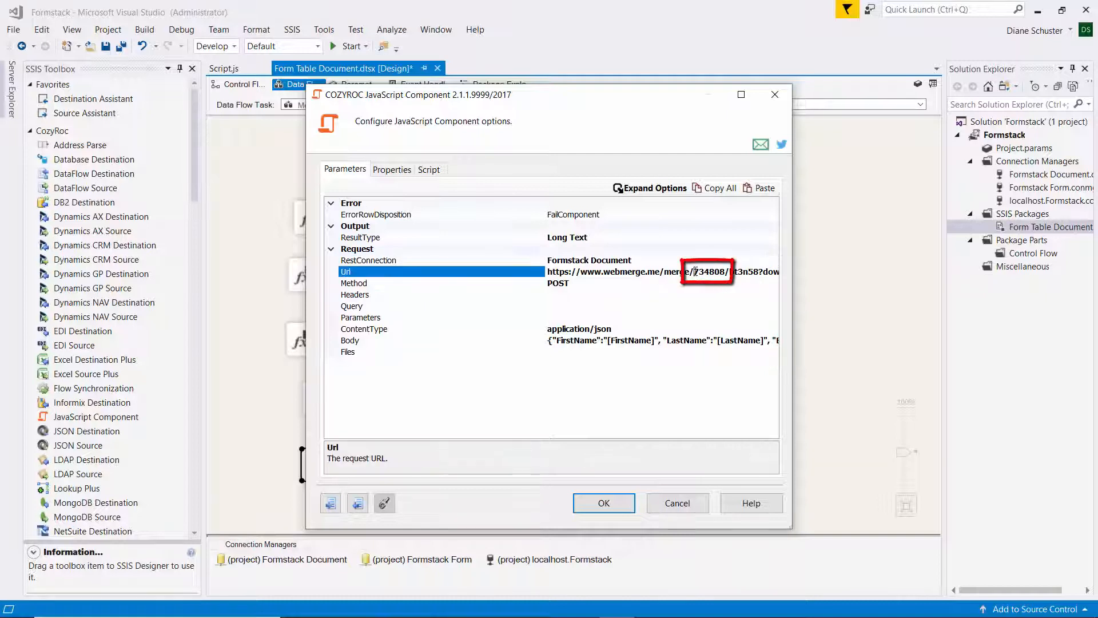
left_click_drag(695, 272, 725, 272)
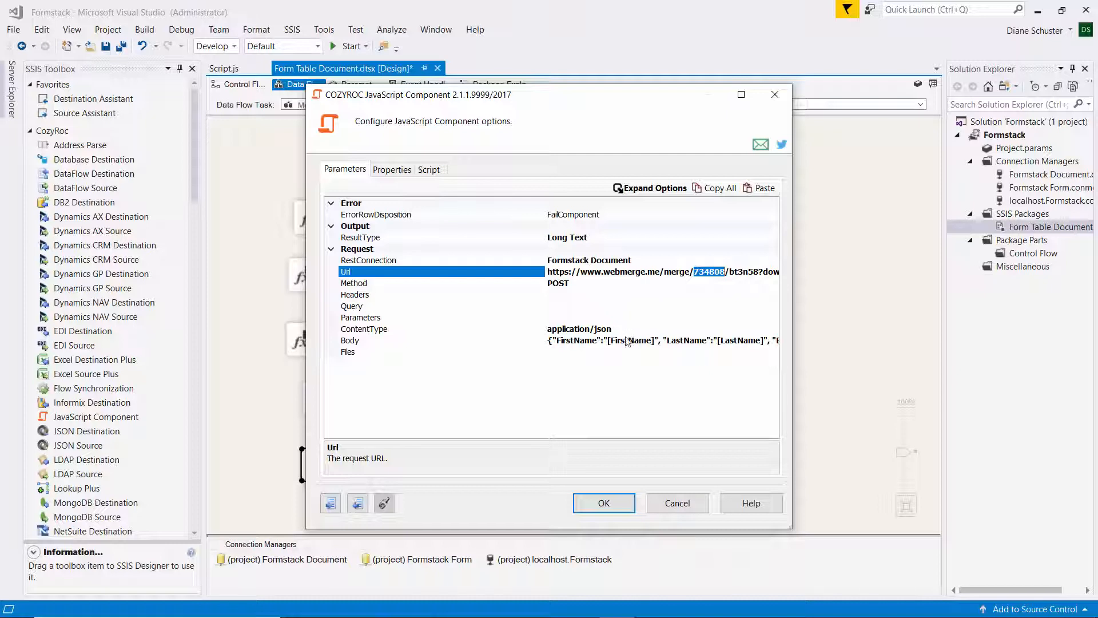
View the full request Body with its merge field mappings in an enlarged editor, and close the component's dialogs.
left_click(746, 339)
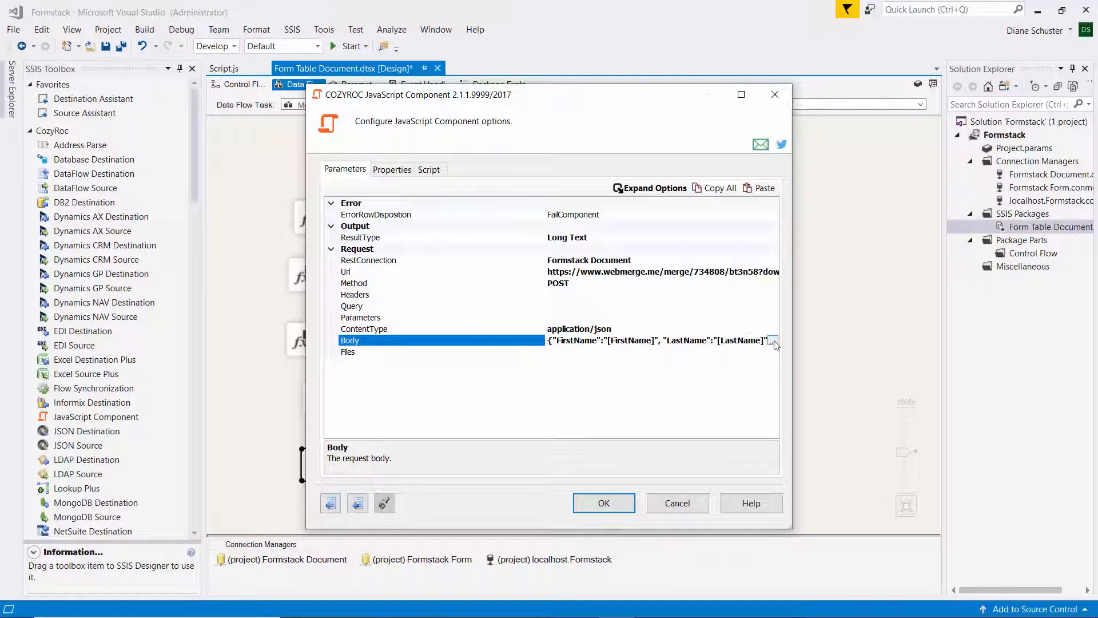
left_click(773, 341)
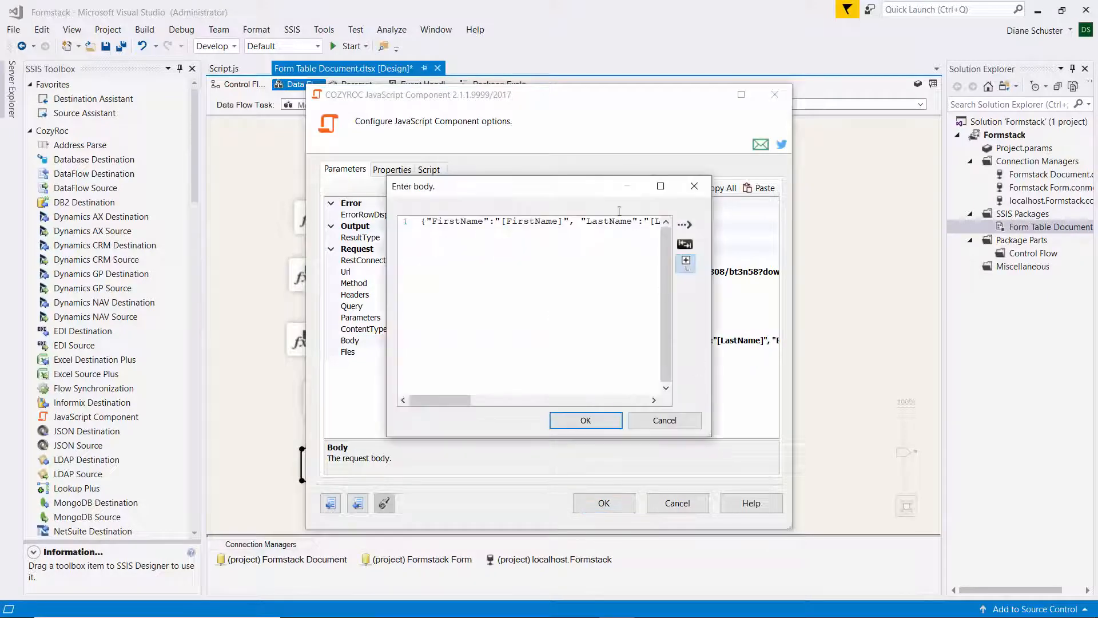
left_click(659, 186)
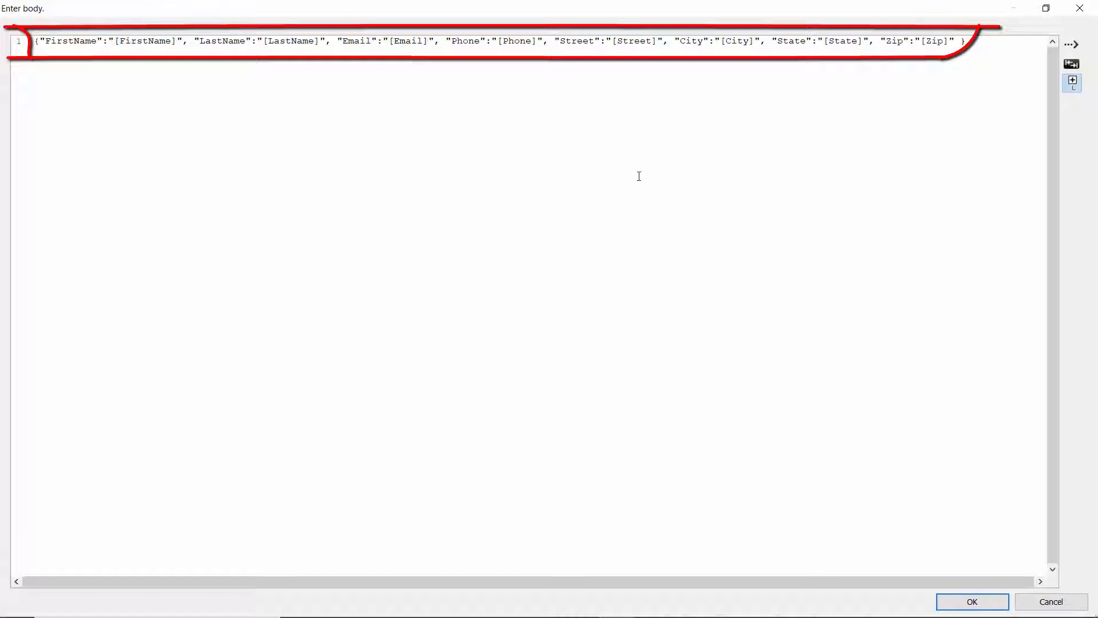
left_click(1079, 9)
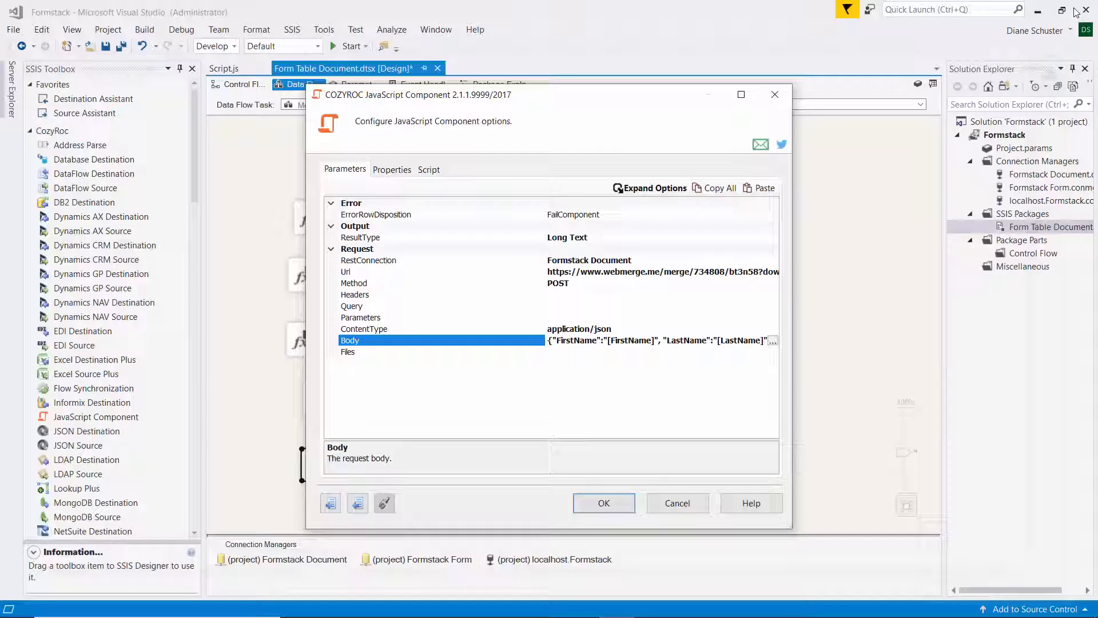
left_click(615, 503)
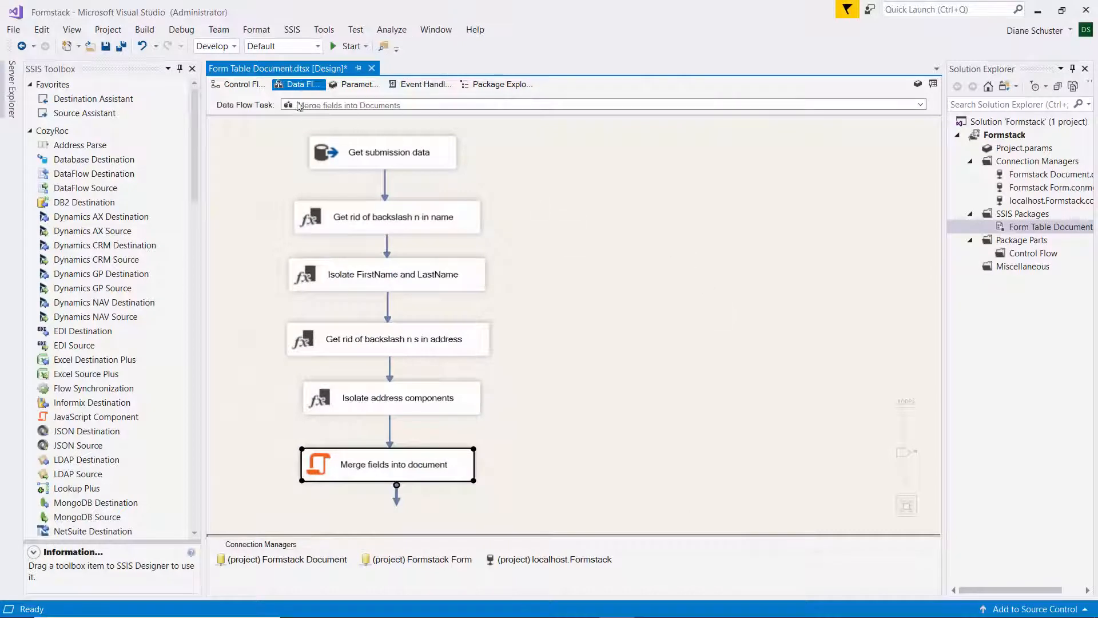
Return to the control flow, execute the Form Table Document.dtsx package, and switch back to design mode when it completes.
left_click(228, 80)
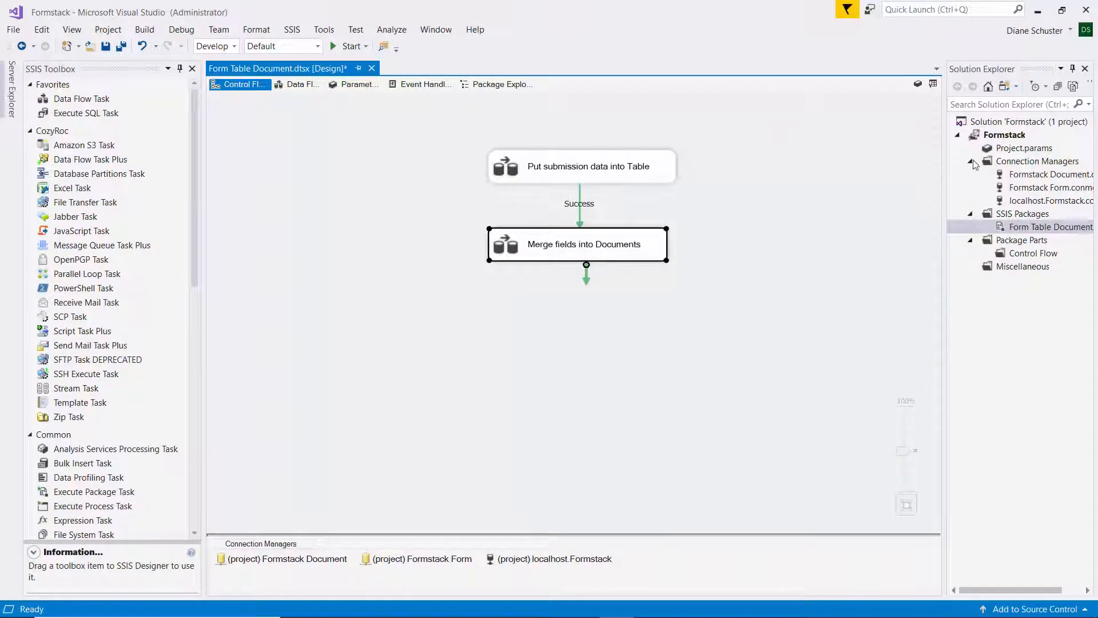
left_click(1026, 228)
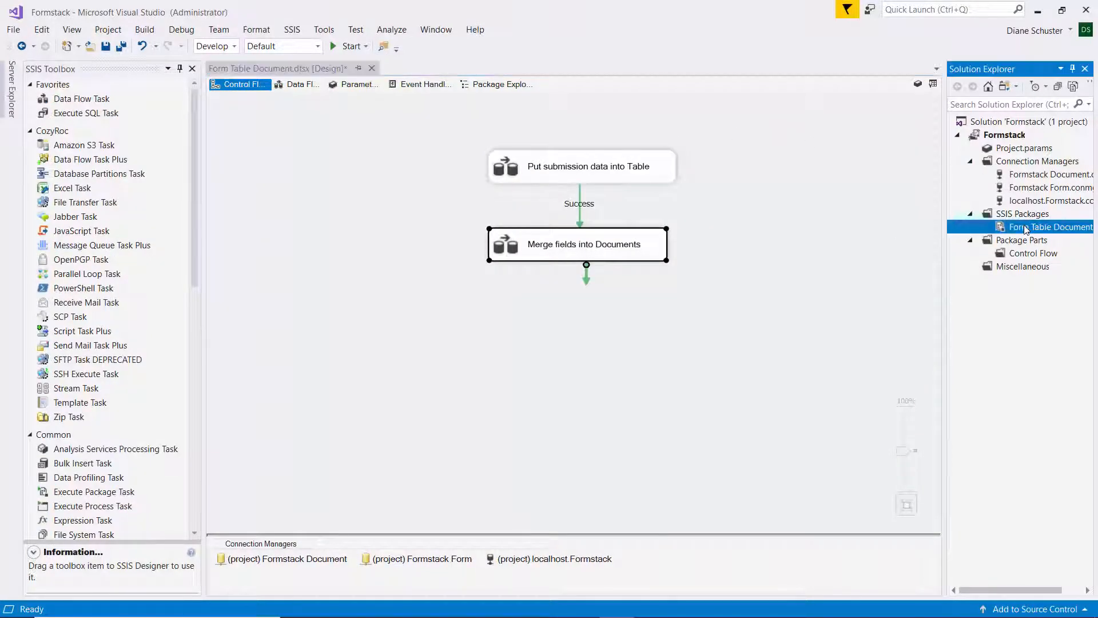
right_click(1025, 228)
left_click(952, 253)
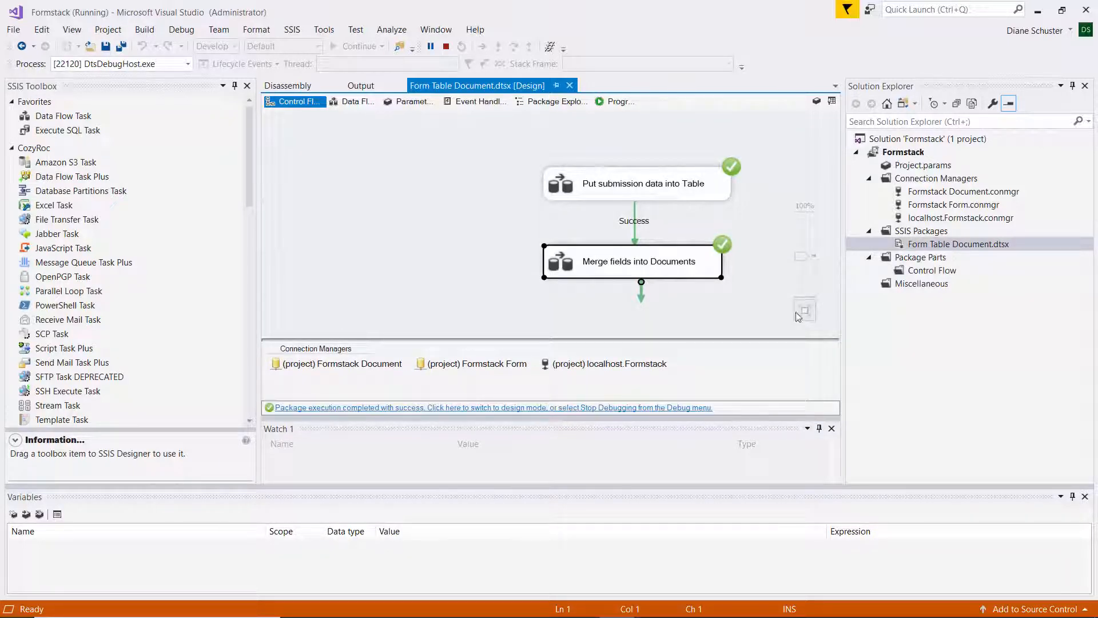
left_click(591, 407)
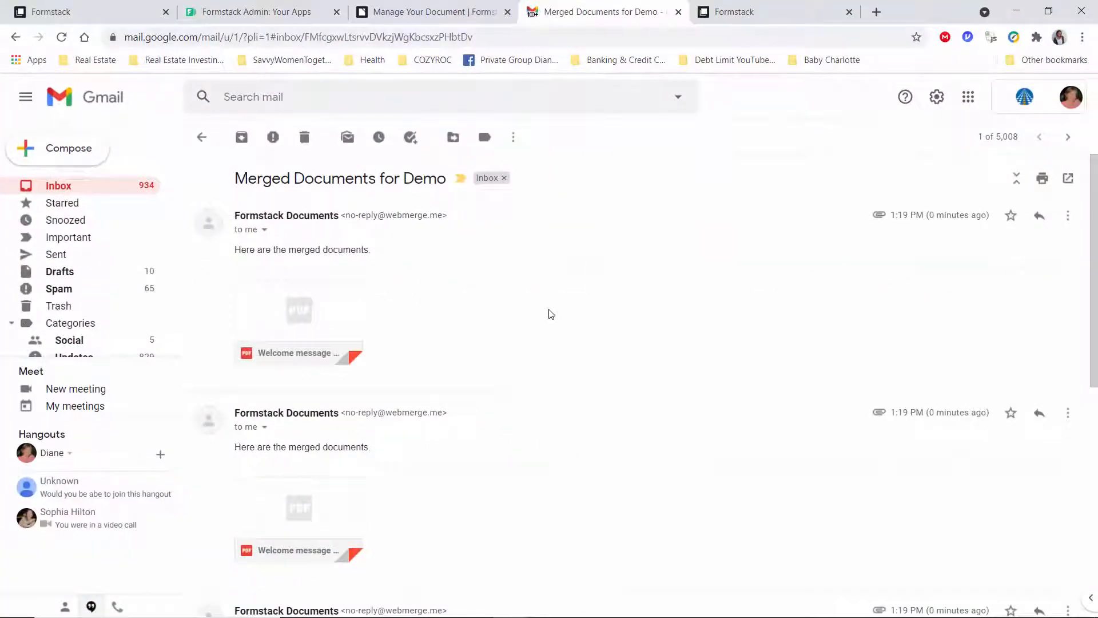
Switch to Gmail and open the first welcome message PDF attached to the Merged Documents for Demo email.
left_click(314, 318)
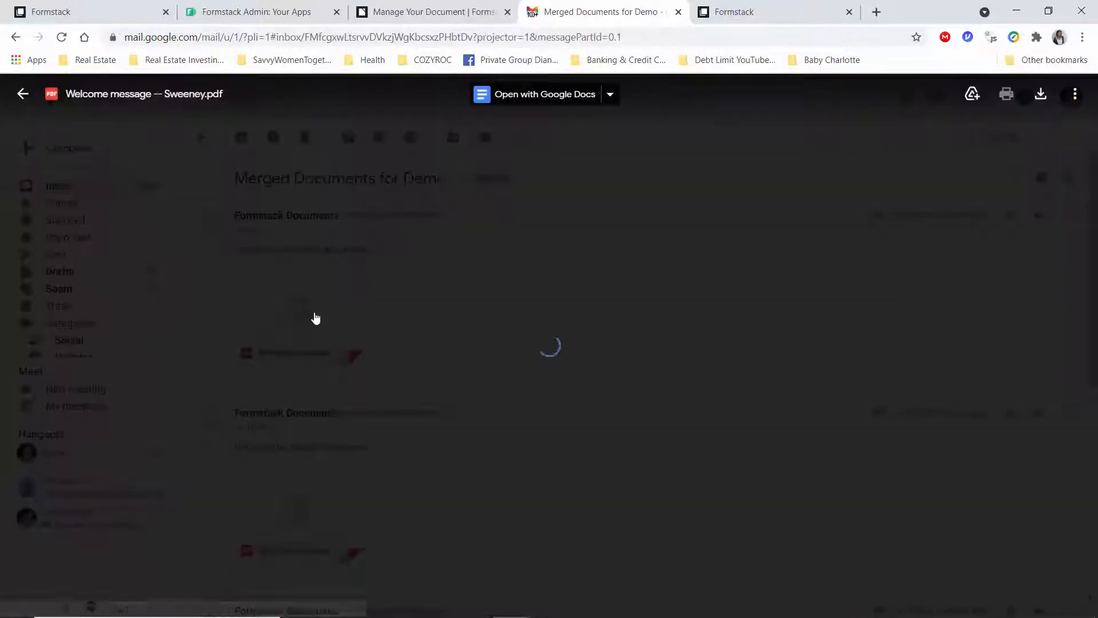